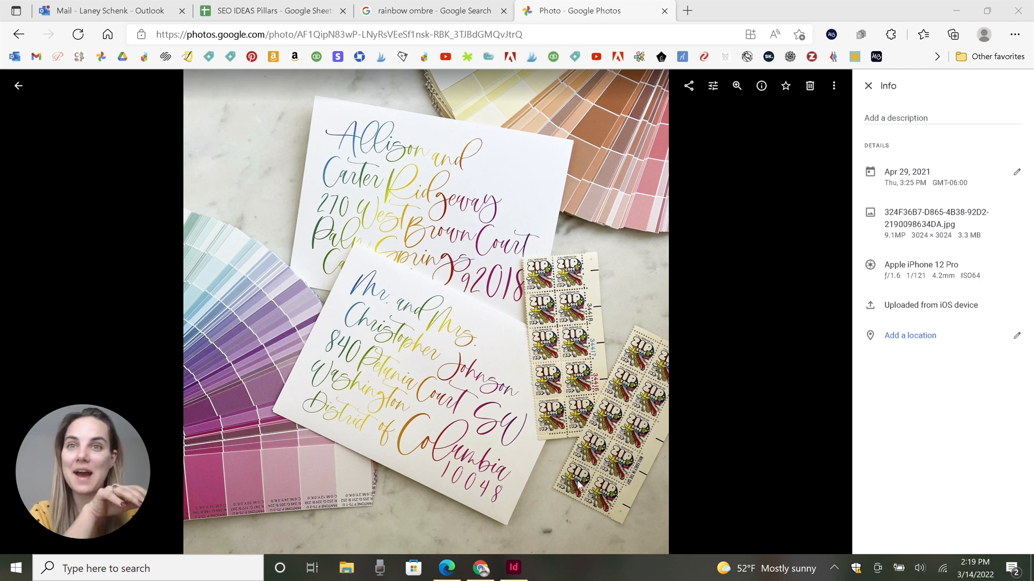
- Compare the rainbow-lettered envelope photo in the browser with the envelope layout in Merge File 2022 in InDesign
{"action": "key", "text": "alt+Tab"}
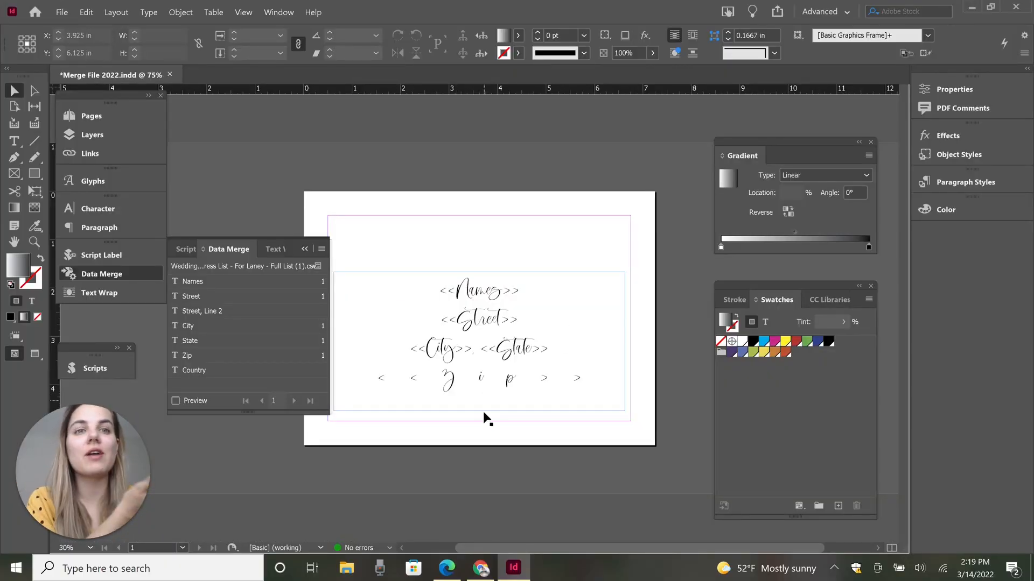
{"action": "left_click", "coordinate": [459, 573]}
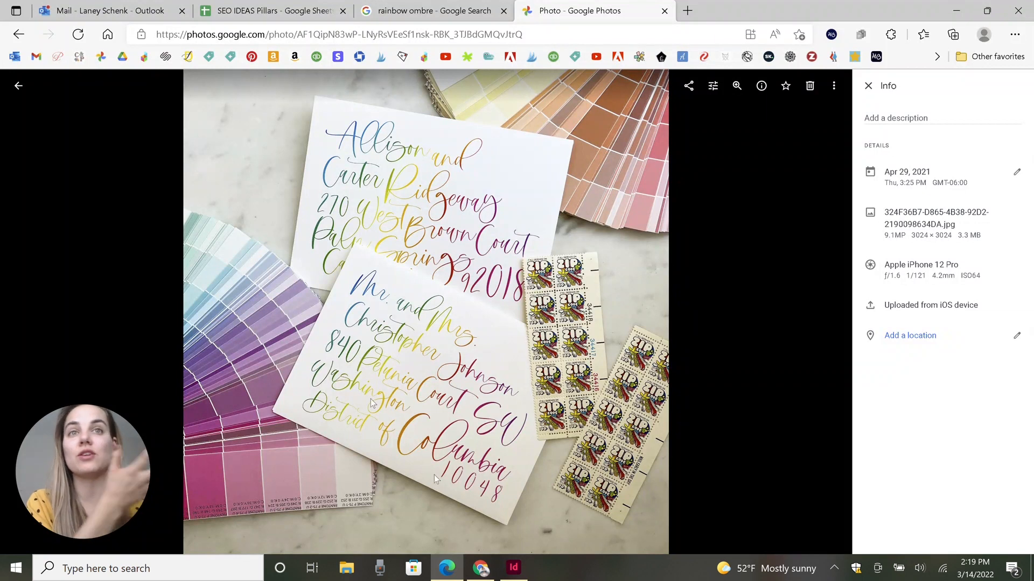
{"action": "mouse_move", "coordinate": [514, 571]}
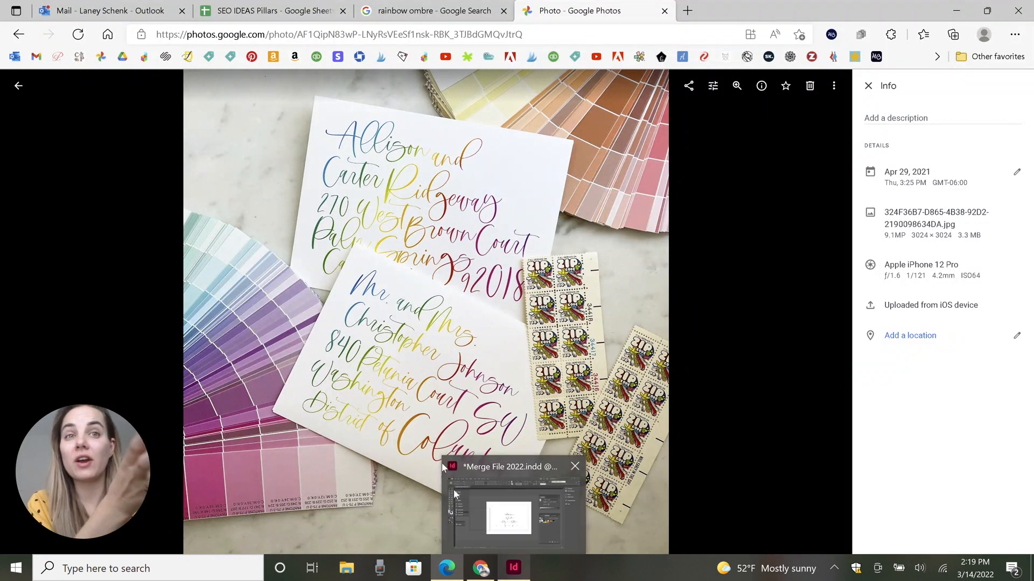
{"action": "left_click", "coordinate": [510, 548]}
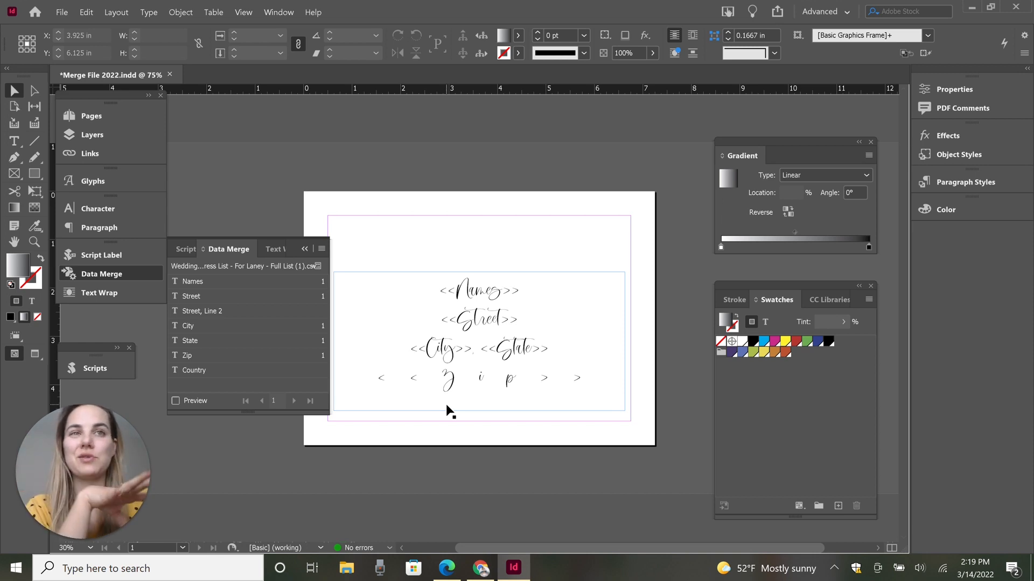
{"action": "left_click", "coordinate": [447, 568]}
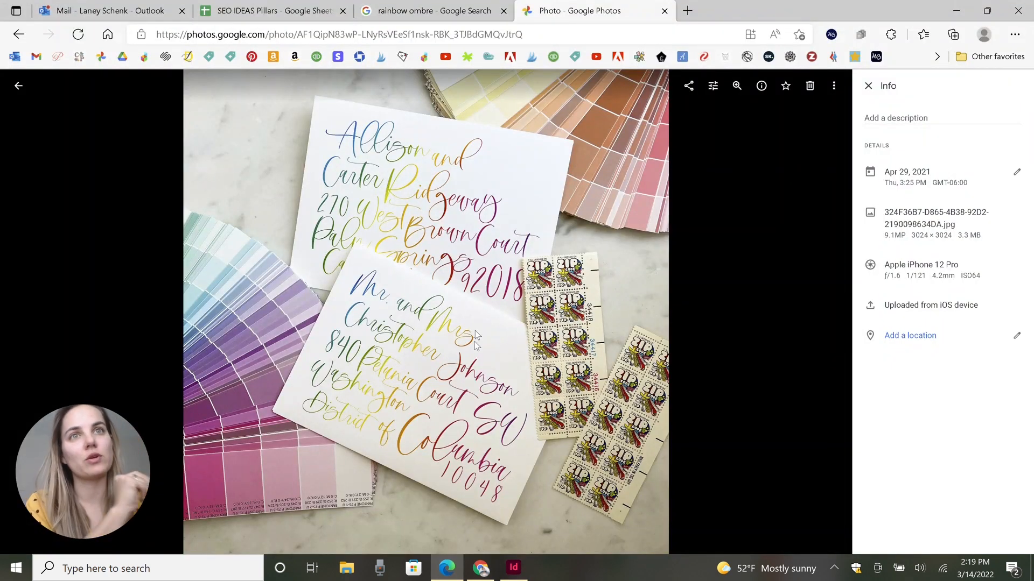
{"action": "left_click", "coordinate": [515, 567]}
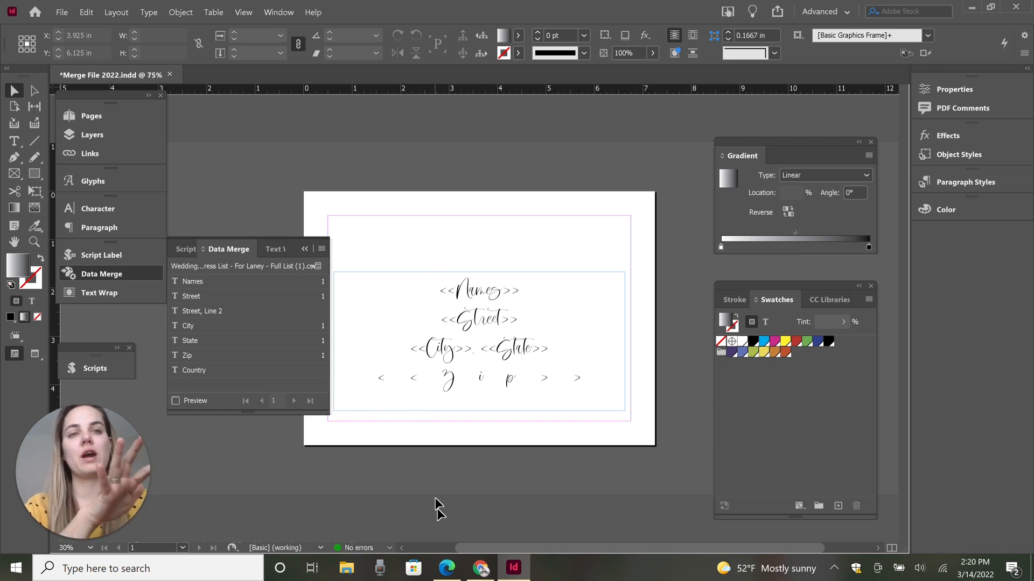
{"action": "left_click", "coordinate": [446, 568]}
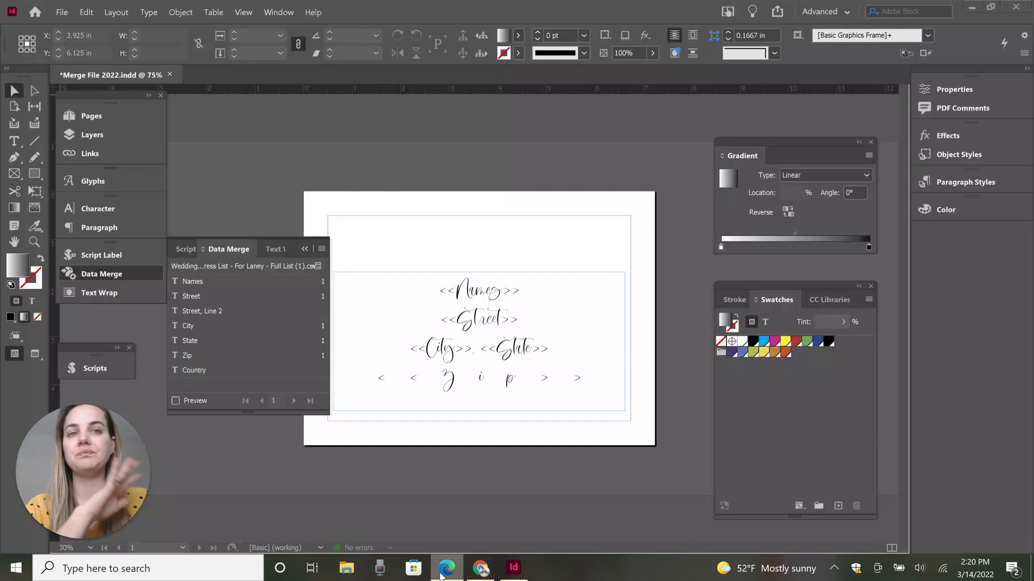
{"action": "left_click", "coordinate": [514, 568]}
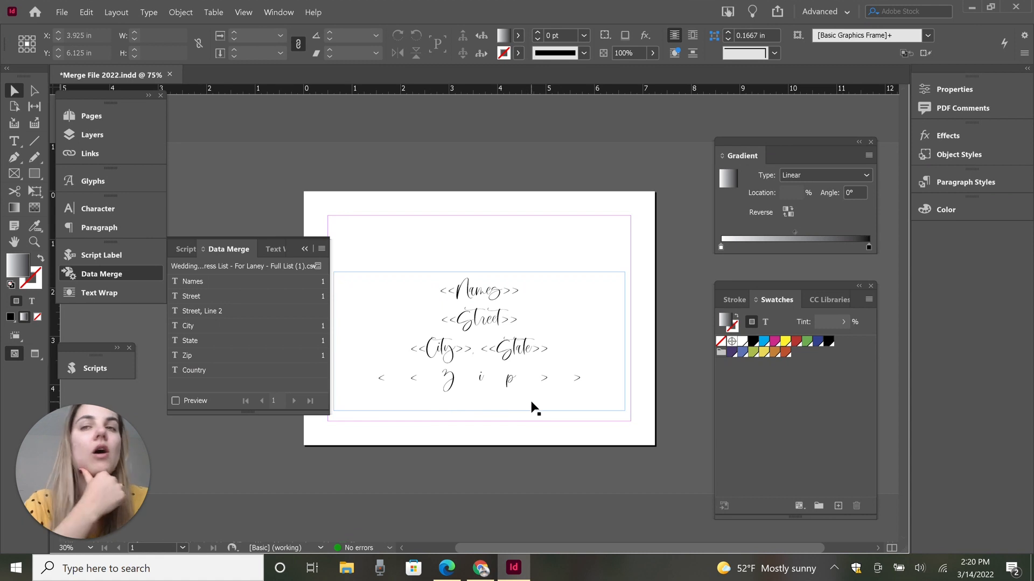
- Examine the rainbow ombre image in the browser's Google search results as a color-order reference and return to InDesign
{"action": "left_click", "coordinate": [447, 568]}
{"action": "left_click", "coordinate": [458, 5]}
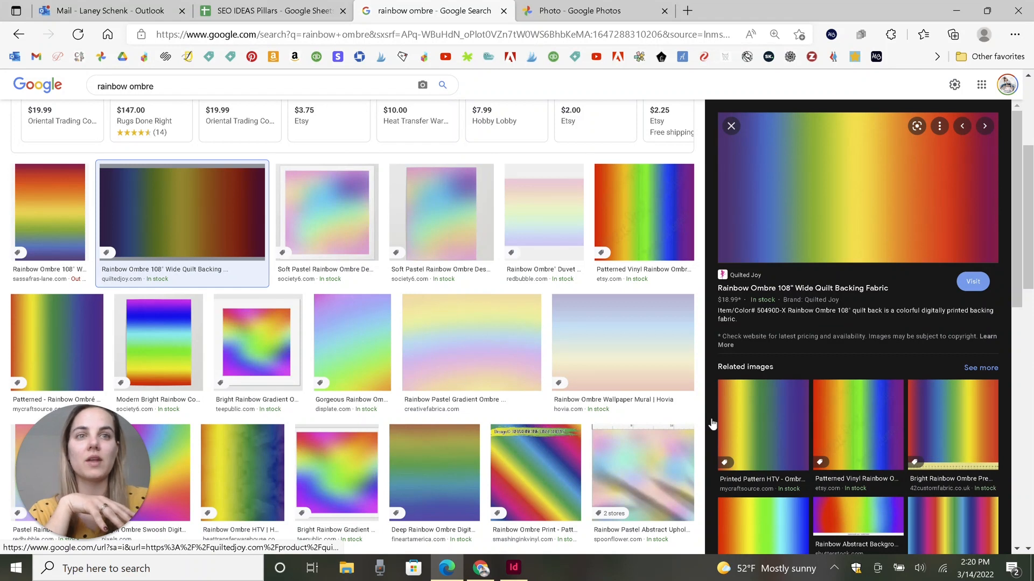
{"action": "left_click", "coordinate": [517, 569]}
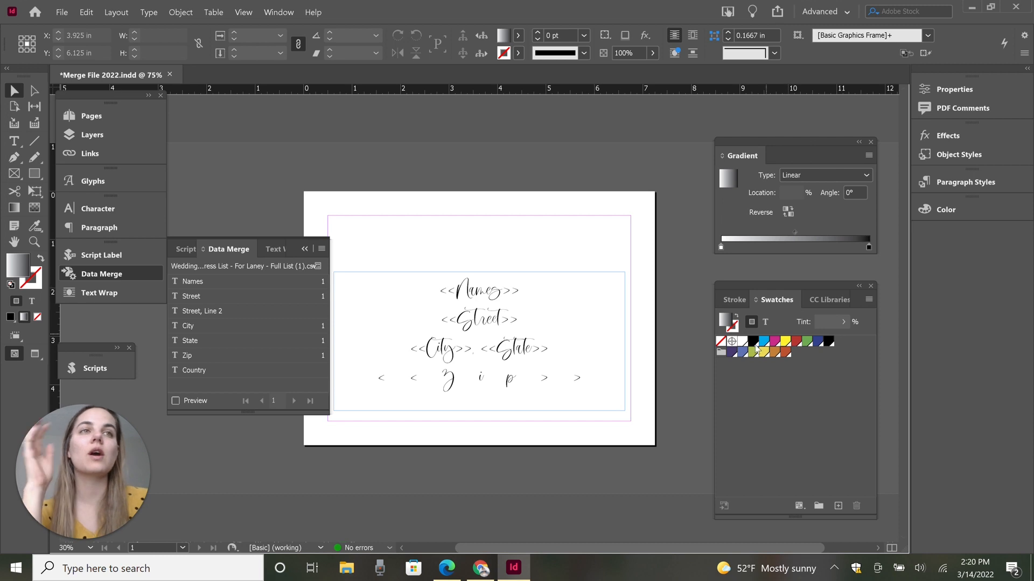
{"action": "left_click_drag", "start_coordinate": [732, 352], "coordinate": [830, 247]}
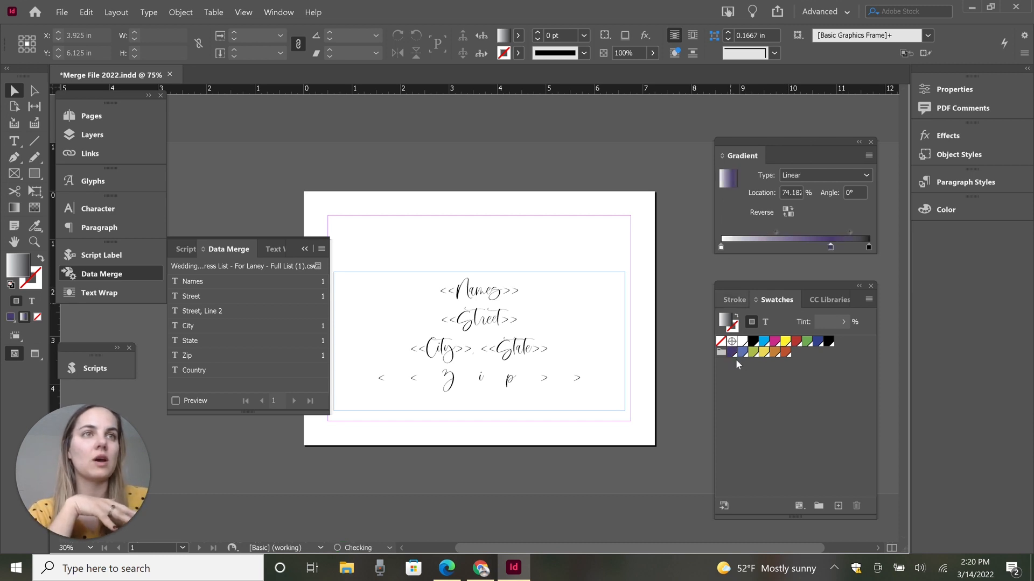
{"action": "key", "text": "ctrl+z"}
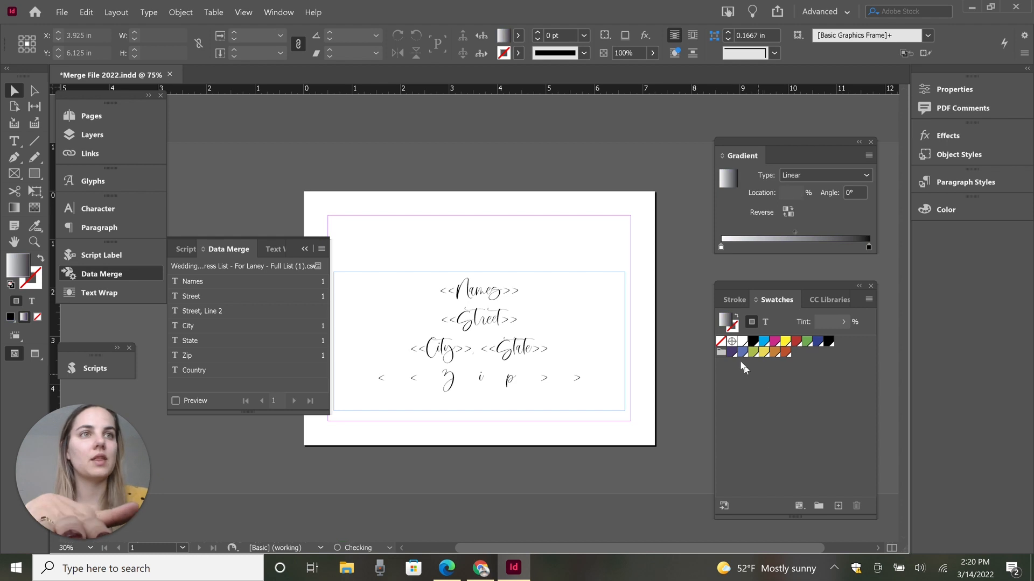
{"action": "left_click_drag", "start_coordinate": [730, 352], "coordinate": [721, 252]}
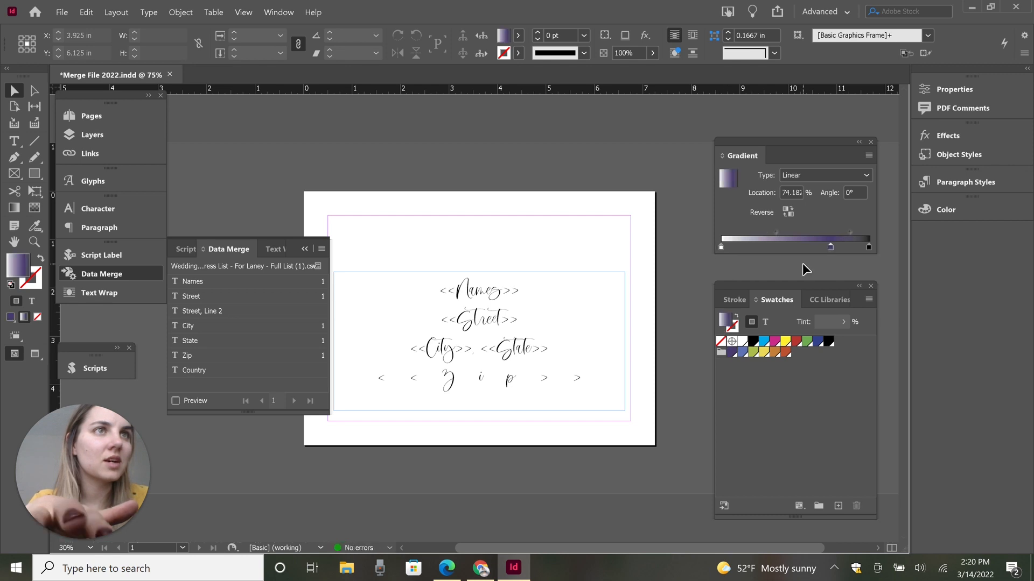
{"action": "key", "text": "ctrl+z"}
- Build a linear gradient from the swatches with stops running purple, blue, lime green, yellow, orange and red-orange
{"action": "left_click_drag", "start_coordinate": [785, 353], "coordinate": [869, 246]}
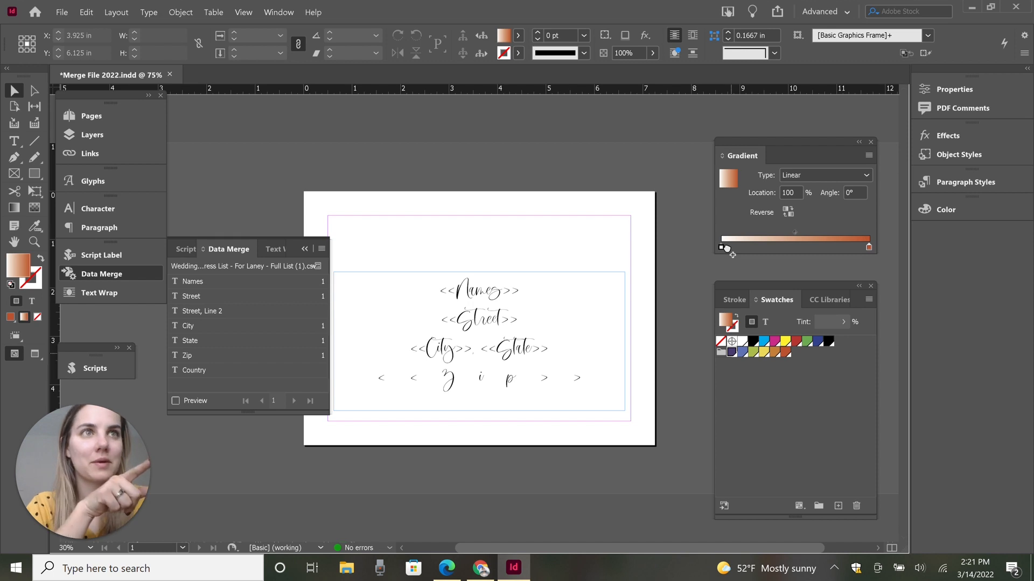
{"action": "left_click_drag", "start_coordinate": [726, 249], "coordinate": [722, 249]}
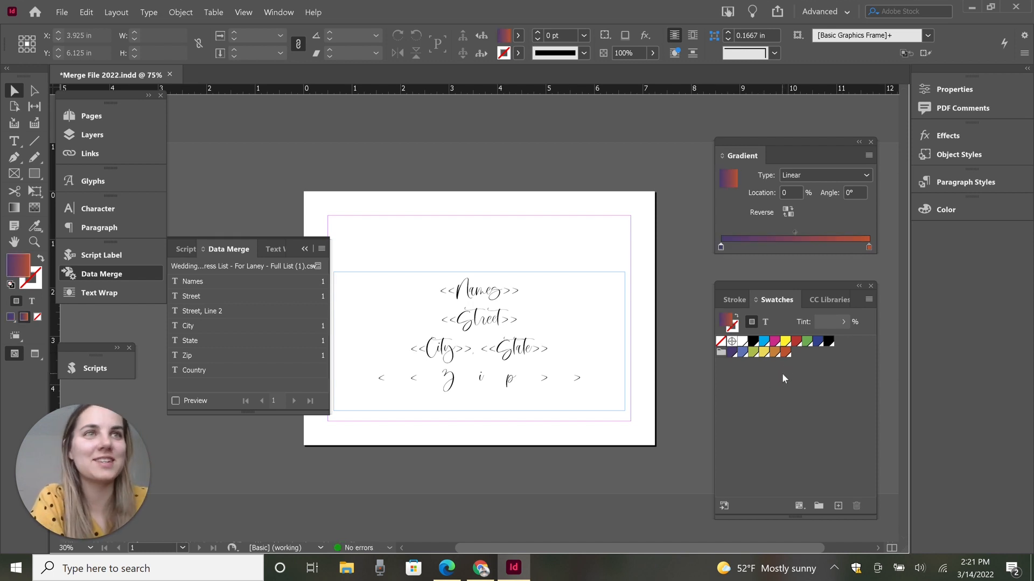
{"action": "left_click_drag", "start_coordinate": [781, 353], "coordinate": [841, 243]}
{"action": "left_click", "coordinate": [764, 352]}
{"action": "left_click_drag", "start_coordinate": [764, 352], "coordinate": [813, 243]}
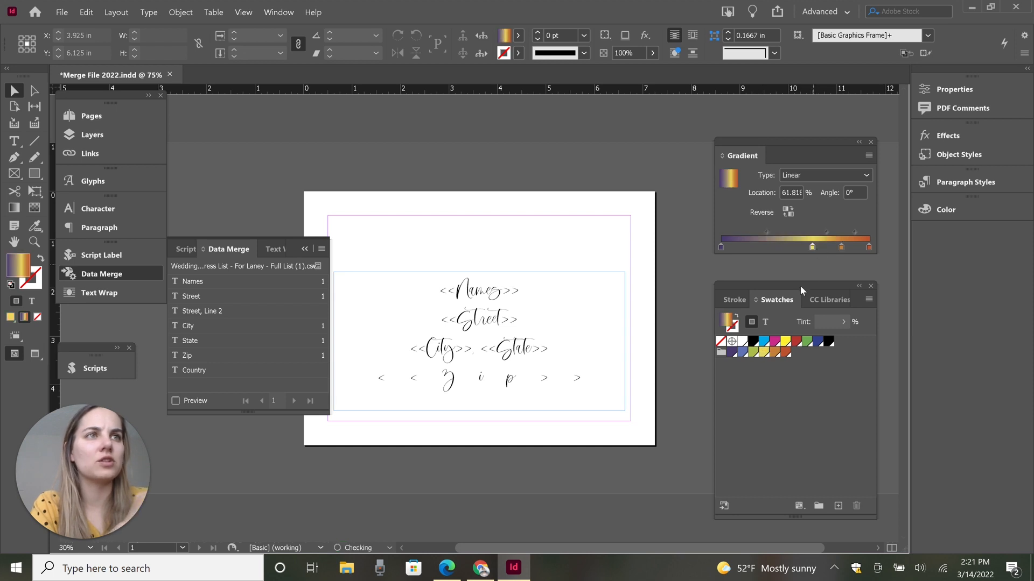
{"action": "left_click_drag", "start_coordinate": [755, 355], "coordinate": [779, 244]}
{"action": "left_click_drag", "start_coordinate": [740, 352], "coordinate": [753, 246]}
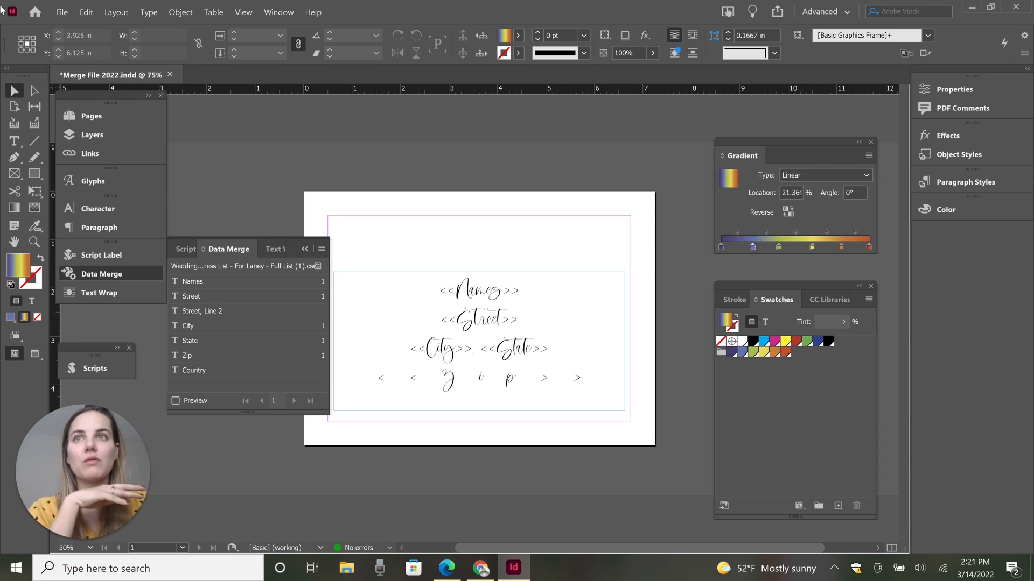
- Try the gradient on a rectangle about 5.26 by 1.2 in above the address fields and undo the rectangle
{"action": "left_click", "coordinate": [34, 173]}
{"action": "left_click_drag", "start_coordinate": [350, 198], "coordinate": [606, 257]}
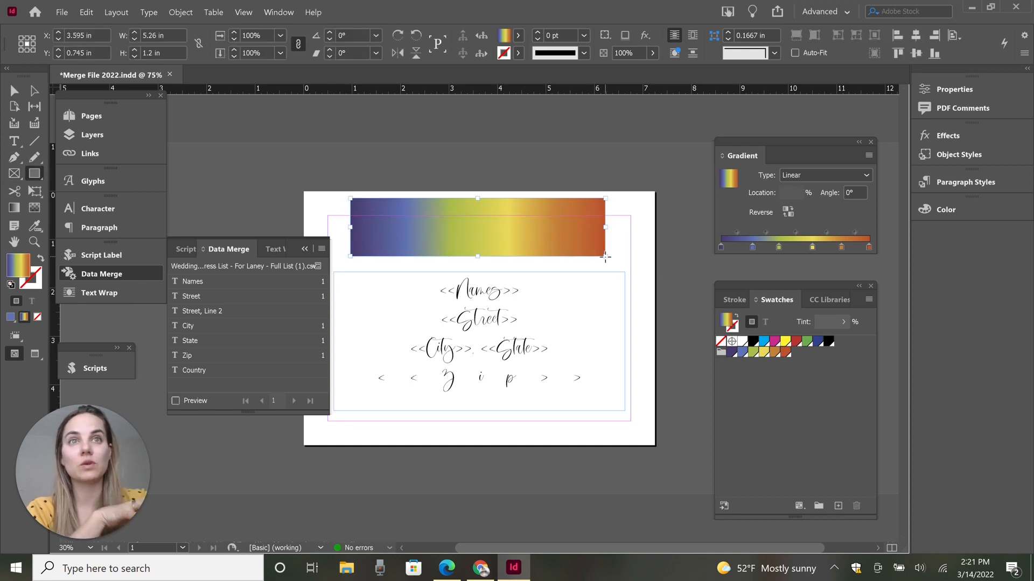
{"action": "key", "text": "ctrl+z"}
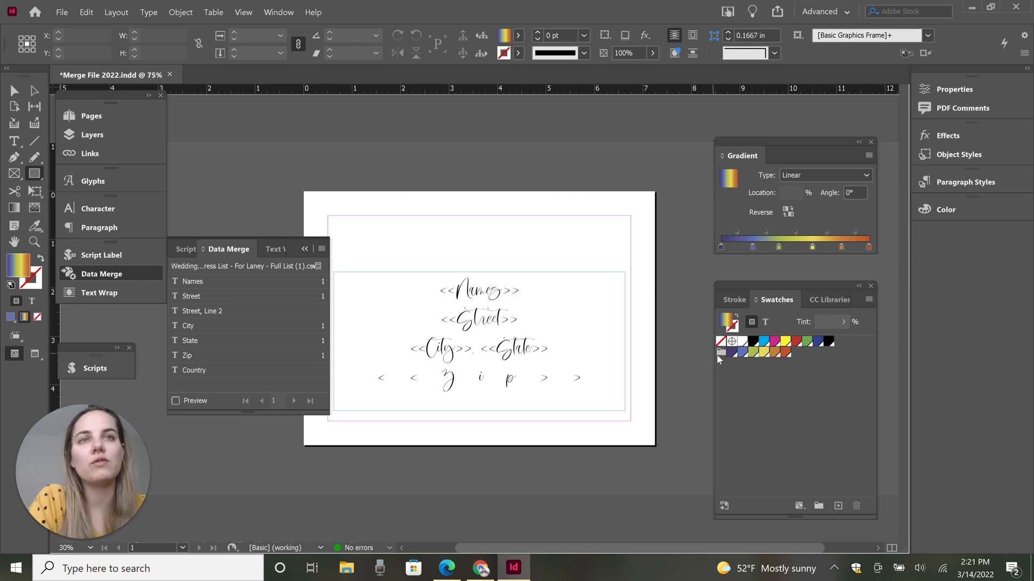
{"action": "left_click", "coordinate": [14, 92]}
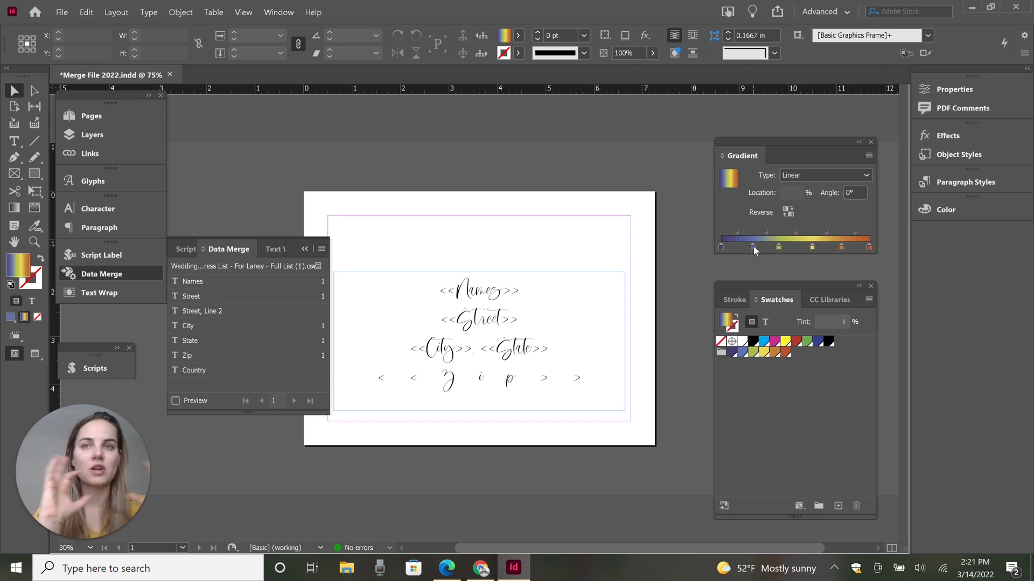
- Shift the gradient's blue and green stops closer to the yellow one and move the orange stop to about 72.5%
{"action": "left_click_drag", "start_coordinate": [753, 246], "coordinate": [790, 249]}
{"action": "left_click", "coordinate": [842, 247]}
{"action": "left_click_drag", "start_coordinate": [842, 246], "coordinate": [828, 245]}
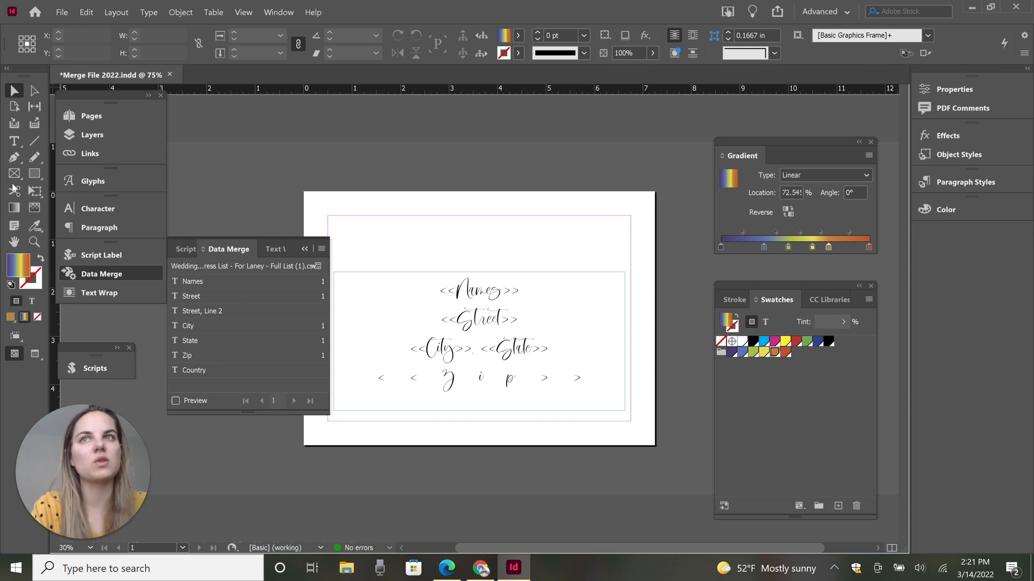
- Test the adjusted gradient on another rectangle across the top of the envelope and undo the rectangle
{"action": "left_click_drag", "start_coordinate": [329, 194], "coordinate": [611, 258]}
{"action": "key", "text": "ctrl+z"}
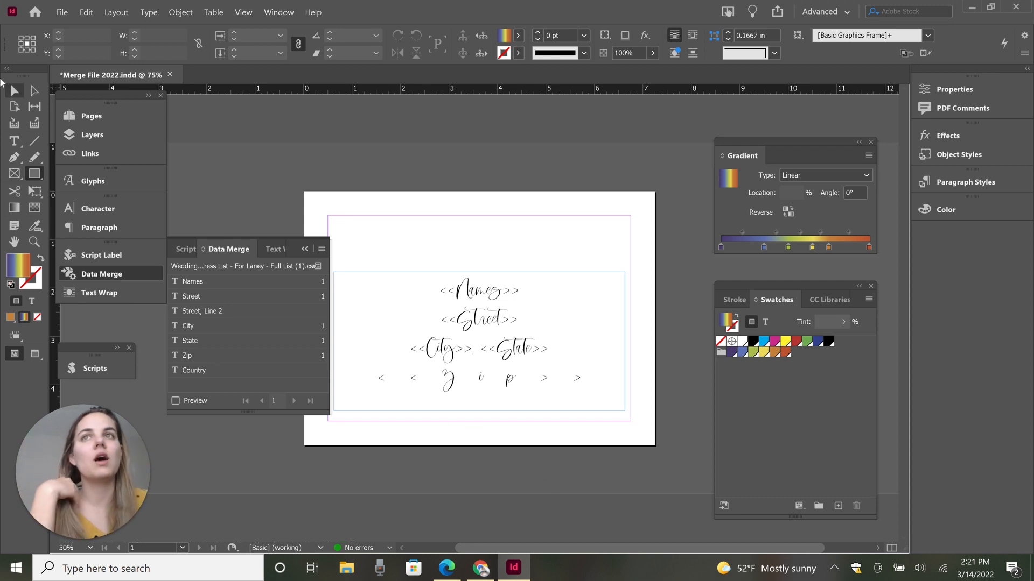
{"action": "left_click", "coordinate": [25, 93]}
- Apply the rainbow gradient to all the merge field text in the address frame and deselect it
{"action": "left_click", "coordinate": [500, 342]}
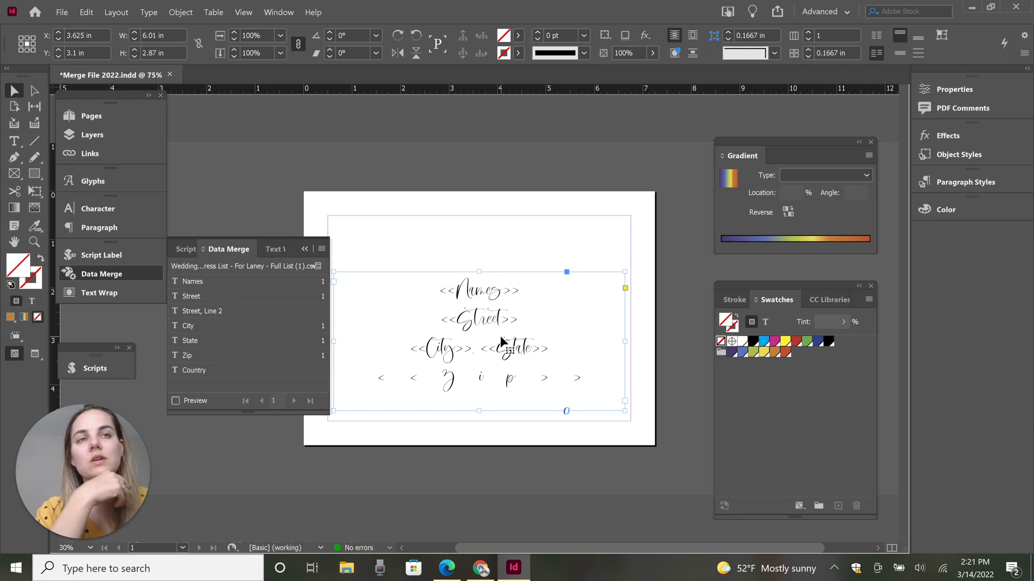
{"action": "double_click", "coordinate": [468, 343]}
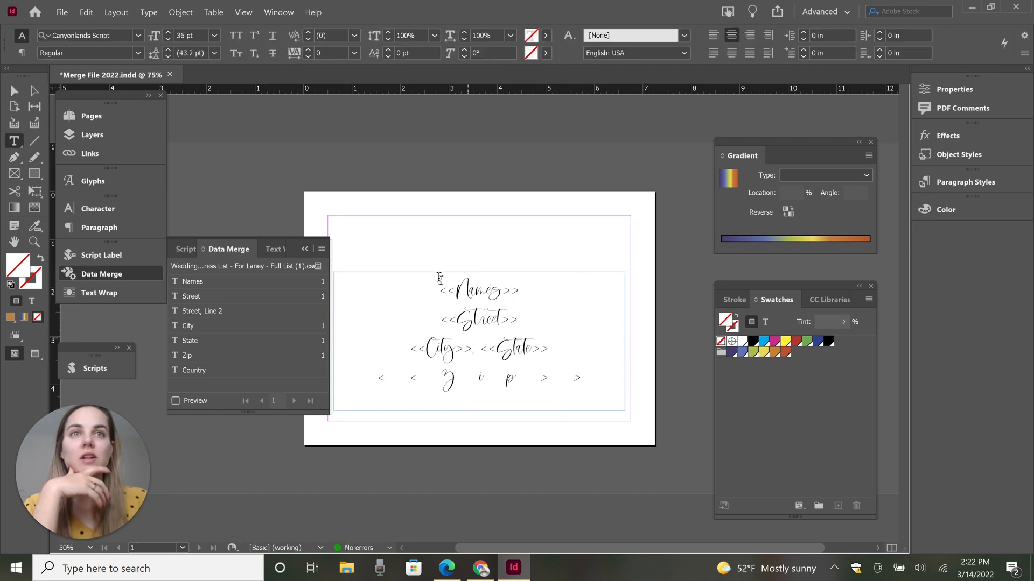
{"action": "key", "text": "ctrl+a"}
{"action": "left_click", "coordinate": [728, 178]}
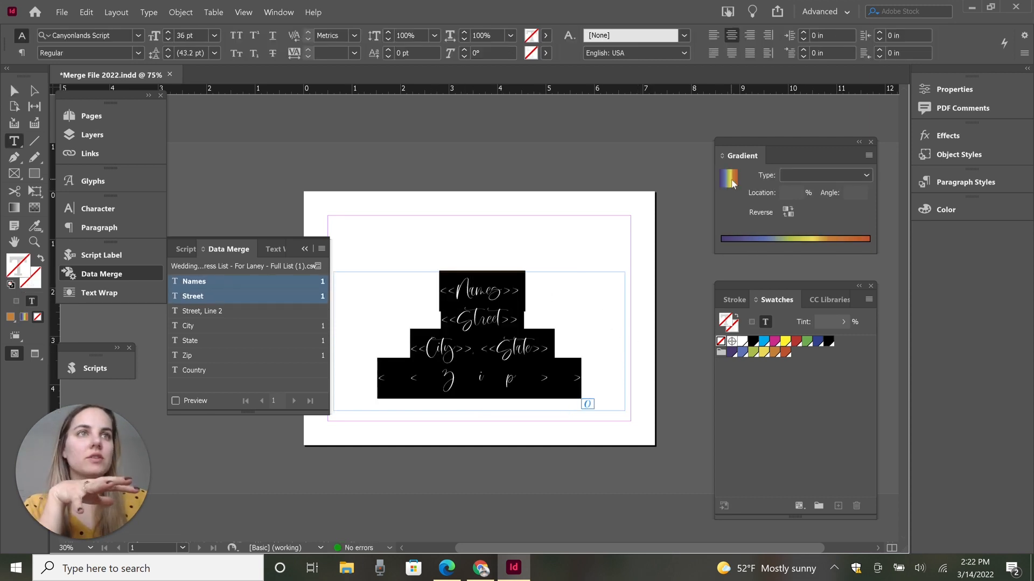
{"action": "double_click", "coordinate": [467, 318]}
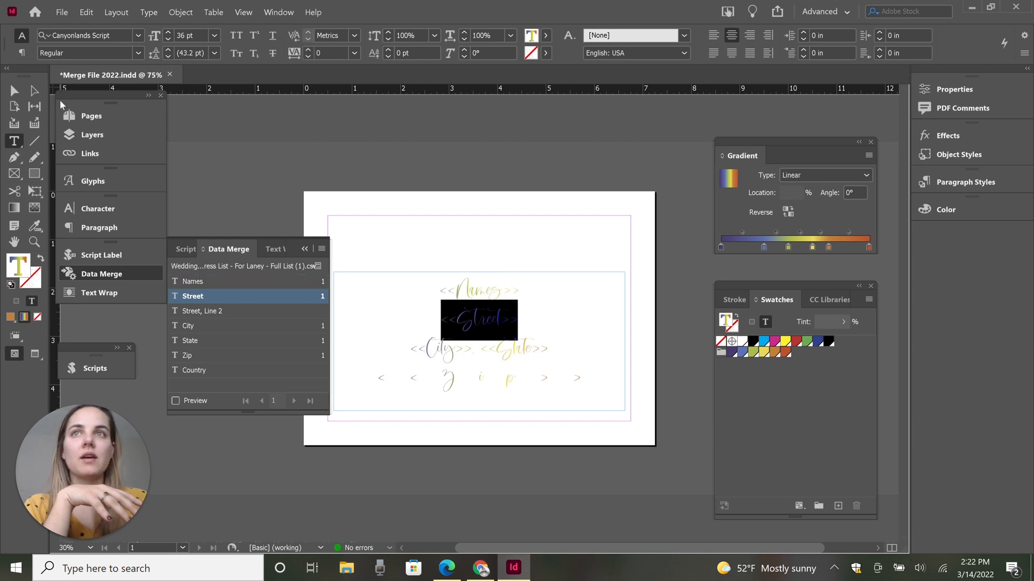
{"action": "left_click", "coordinate": [24, 92]}
{"action": "left_click", "coordinate": [476, 201]}
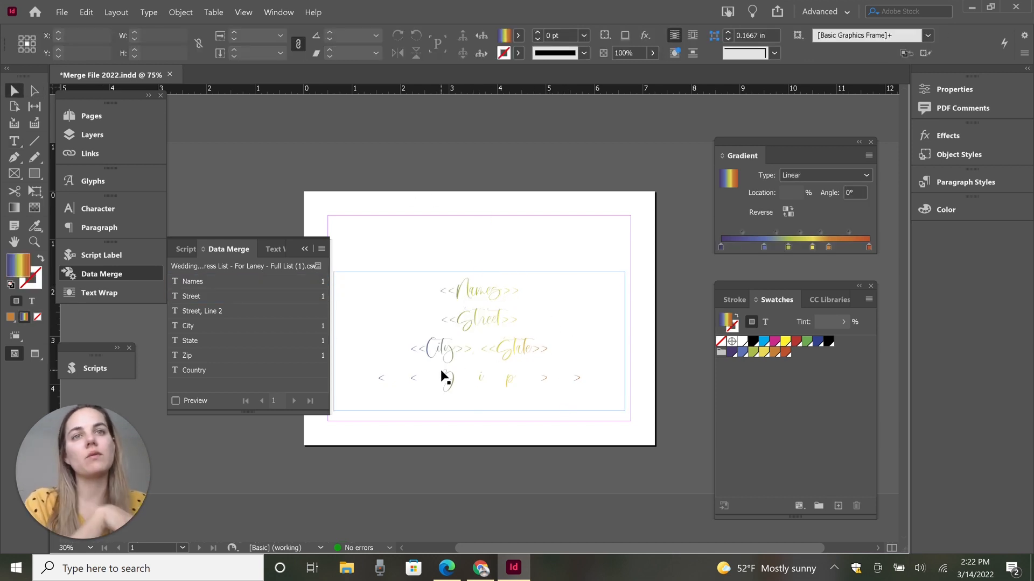
- Preview the merged addresses through record 9, checking how the gradient and the text fit each envelope
{"action": "left_click", "coordinate": [187, 402]}
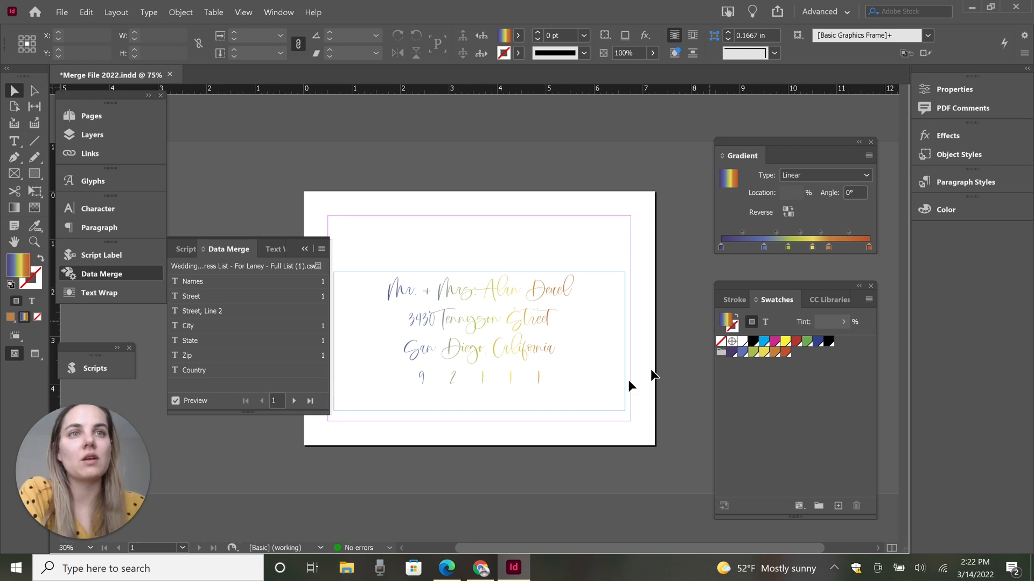
{"action": "left_click", "coordinate": [294, 401]}
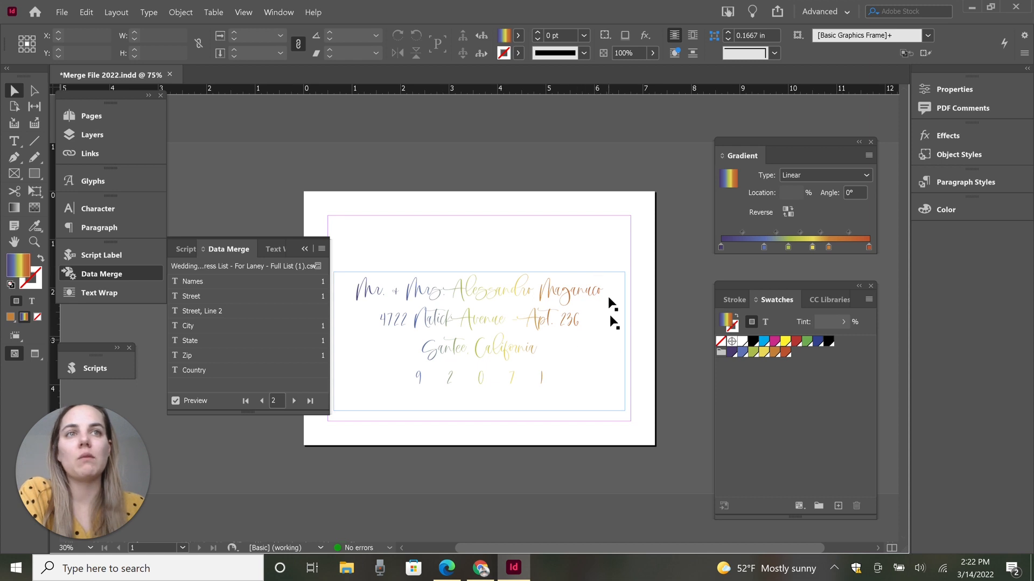
{"action": "left_click", "coordinate": [293, 401]}
{"action": "left_click", "coordinate": [294, 401]}
{"action": "left_click", "coordinate": [294, 401]}
{"action": "left_click", "coordinate": [294, 401]}
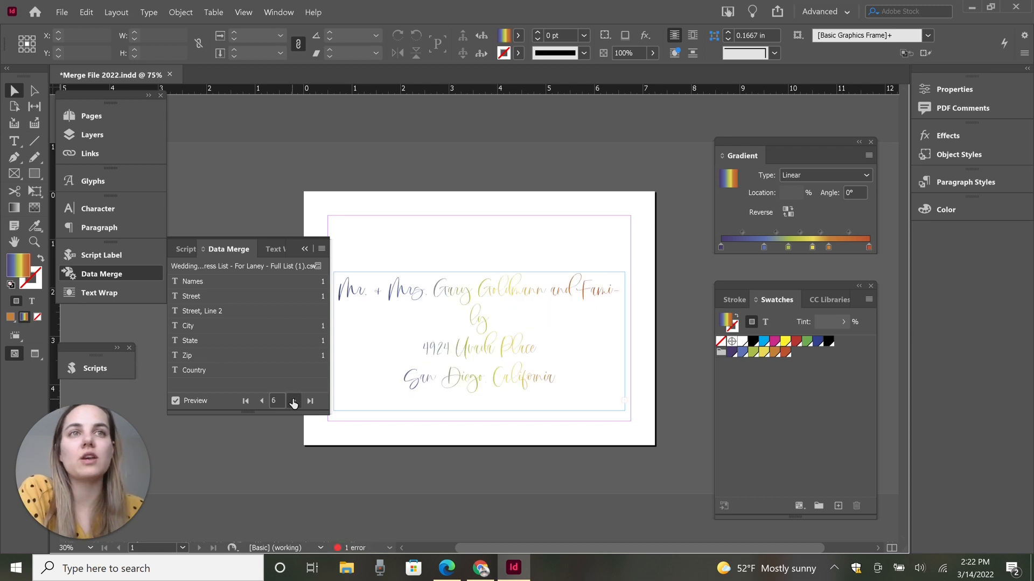
{"action": "left_click", "coordinate": [294, 401]}
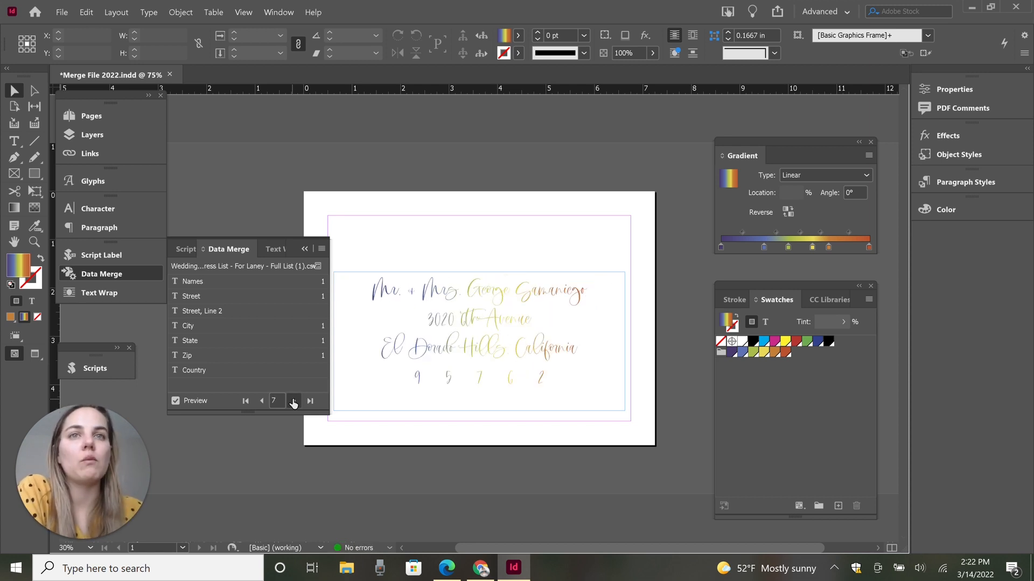
{"action": "left_click", "coordinate": [260, 402]}
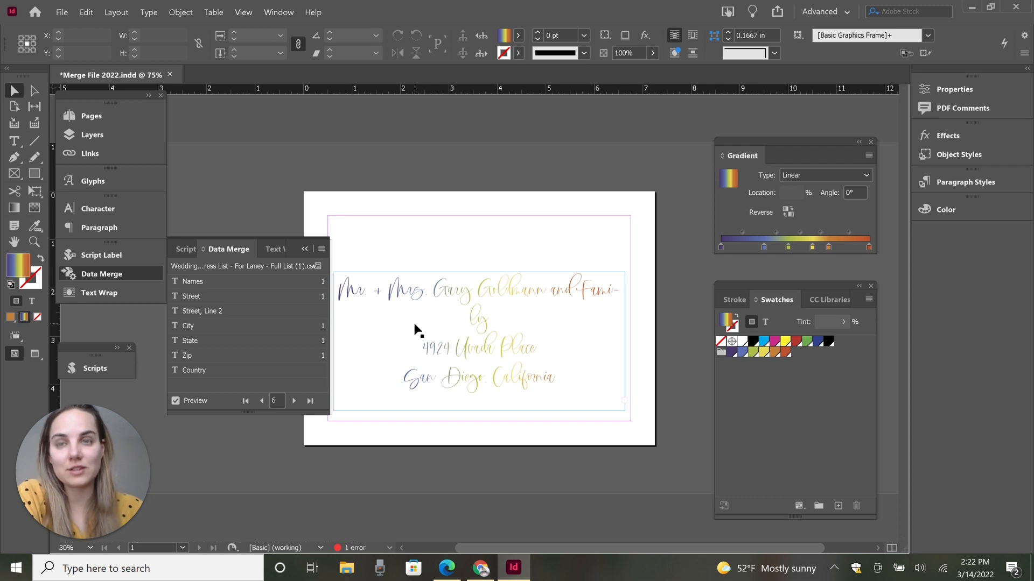
{"action": "left_click", "coordinate": [294, 401]}
{"action": "left_click", "coordinate": [294, 401]}
{"action": "left_click", "coordinate": [294, 401]}
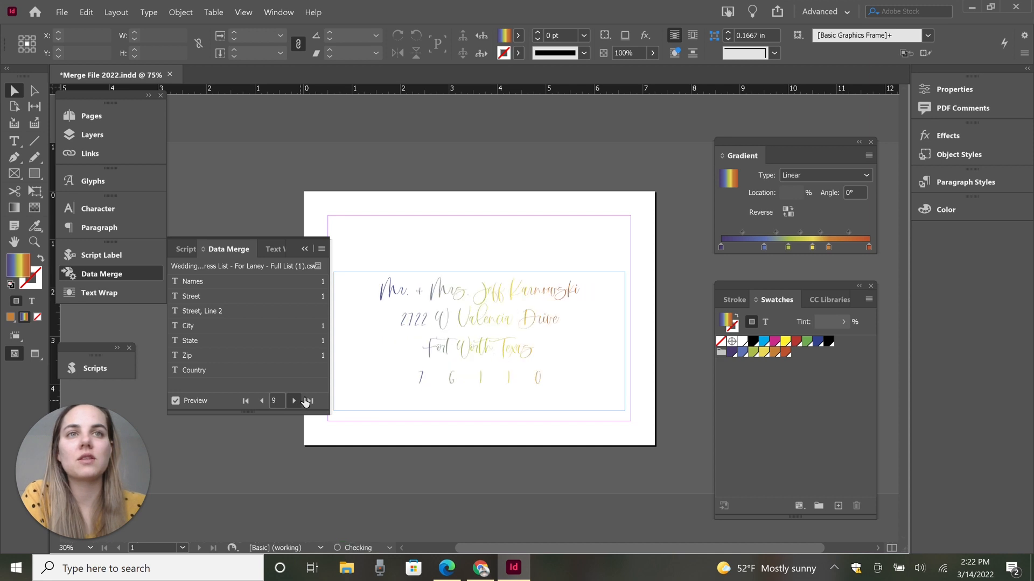
- Create the merged document from the address list and dismiss the overset text report, clearing the view of the merged envelope
{"action": "left_click", "coordinate": [322, 248]}
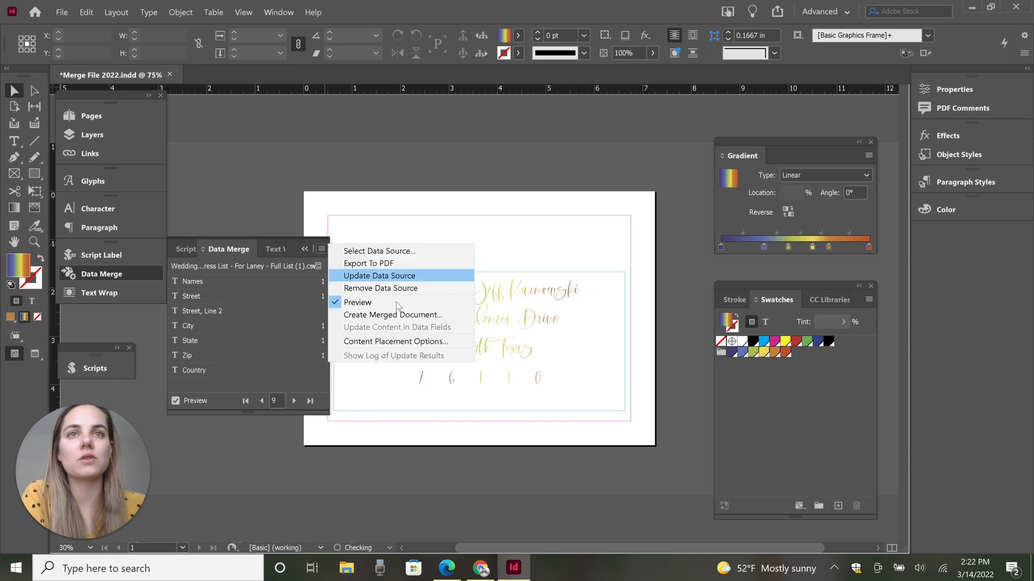
{"action": "left_click", "coordinate": [427, 317]}
{"action": "left_click", "coordinate": [566, 421]}
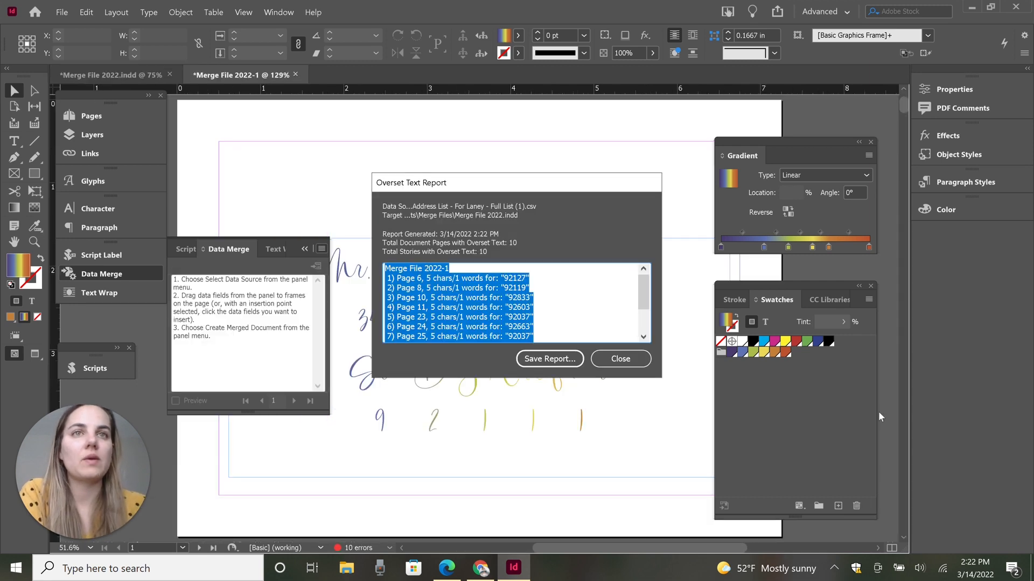
{"action": "left_click", "coordinate": [621, 359]}
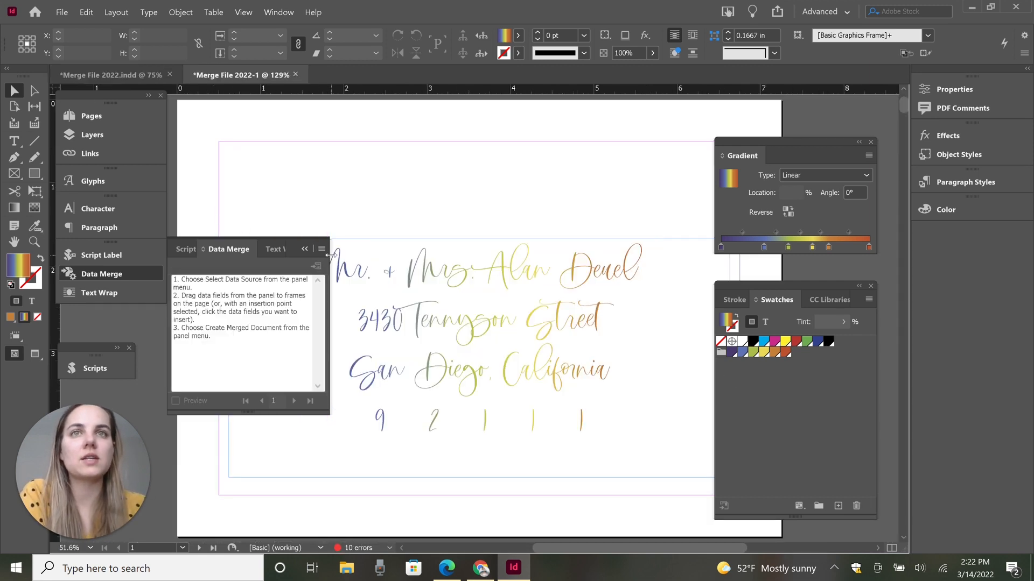
{"action": "left_click", "coordinate": [305, 250]}
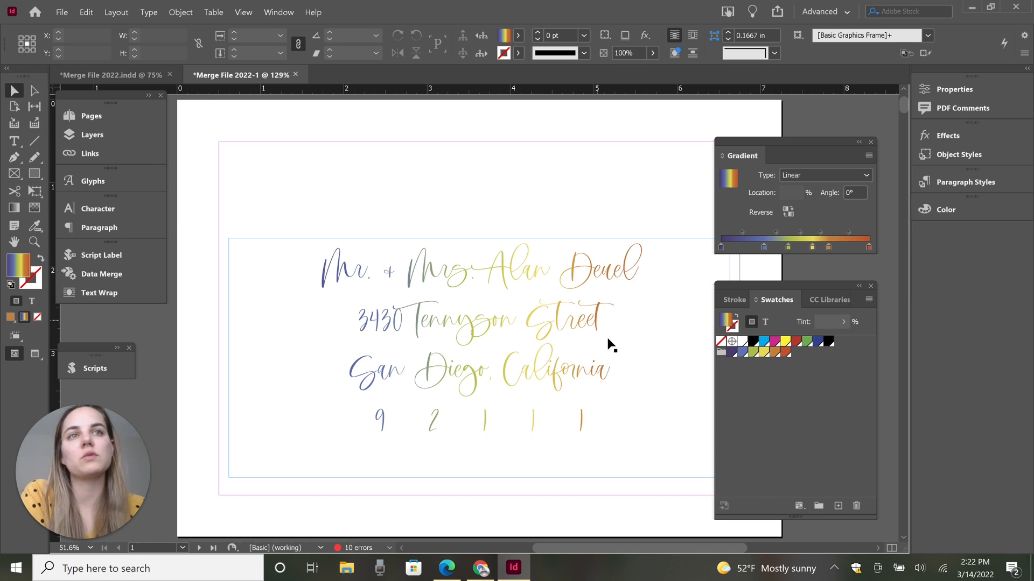